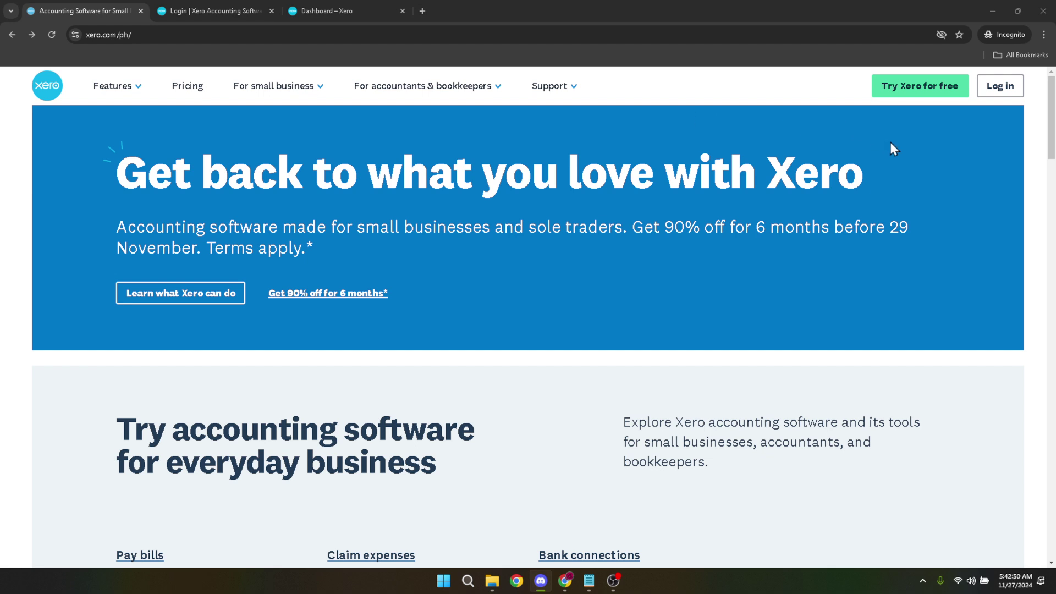
Open the Xero login page, sign in, and return to the Demo Company dashboard tab.
click(1007, 94)
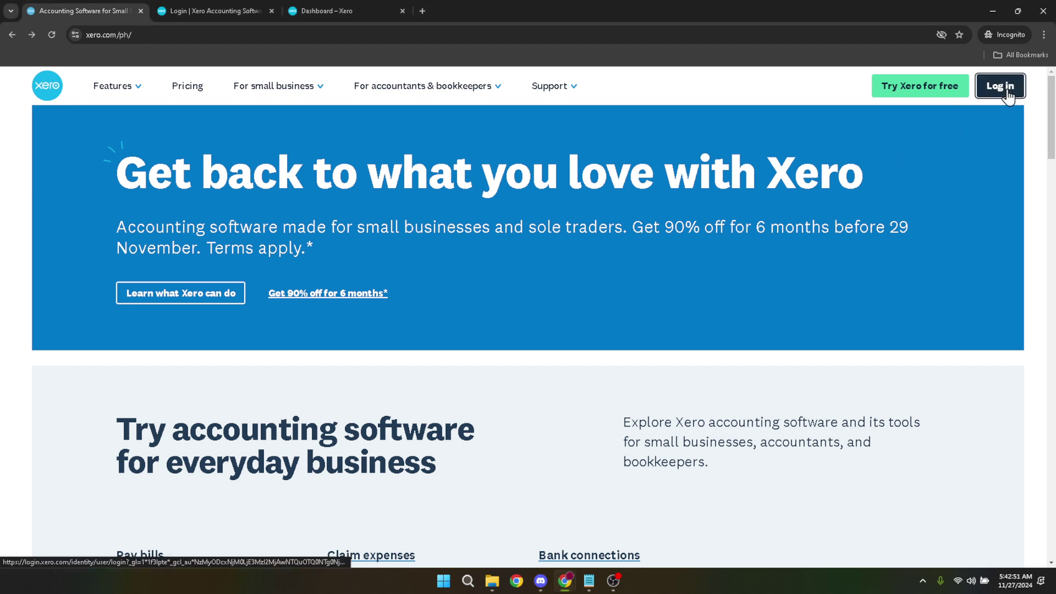
drag(1009, 97, 982, 132)
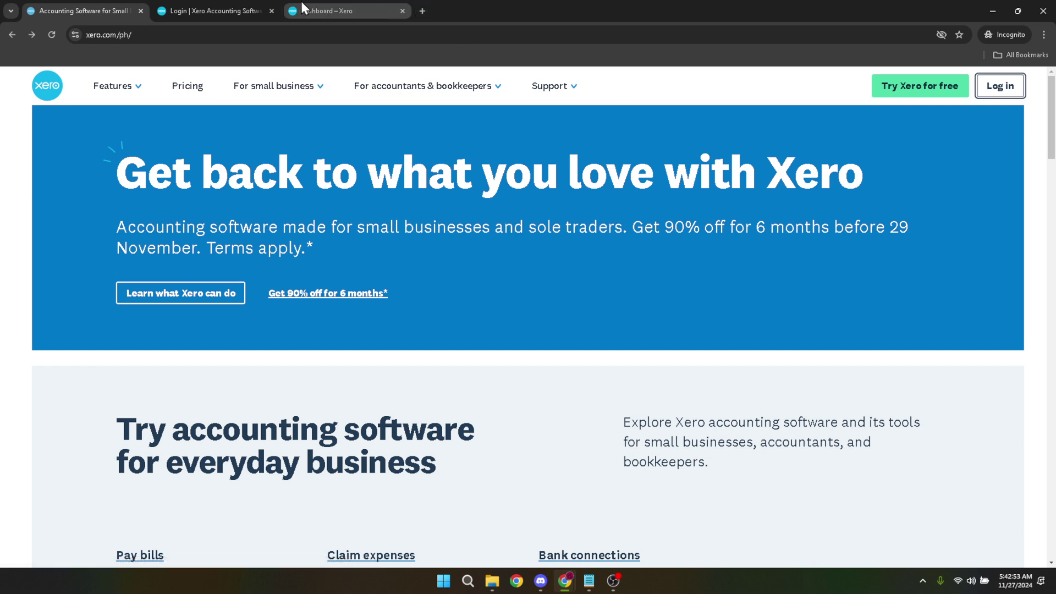
click(215, 11)
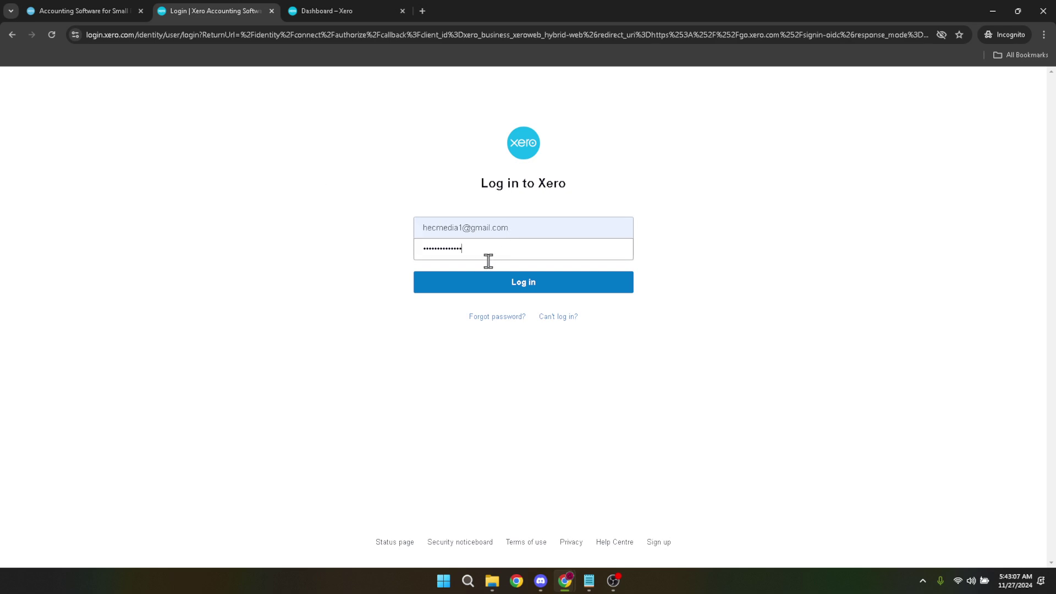
click(359, 10)
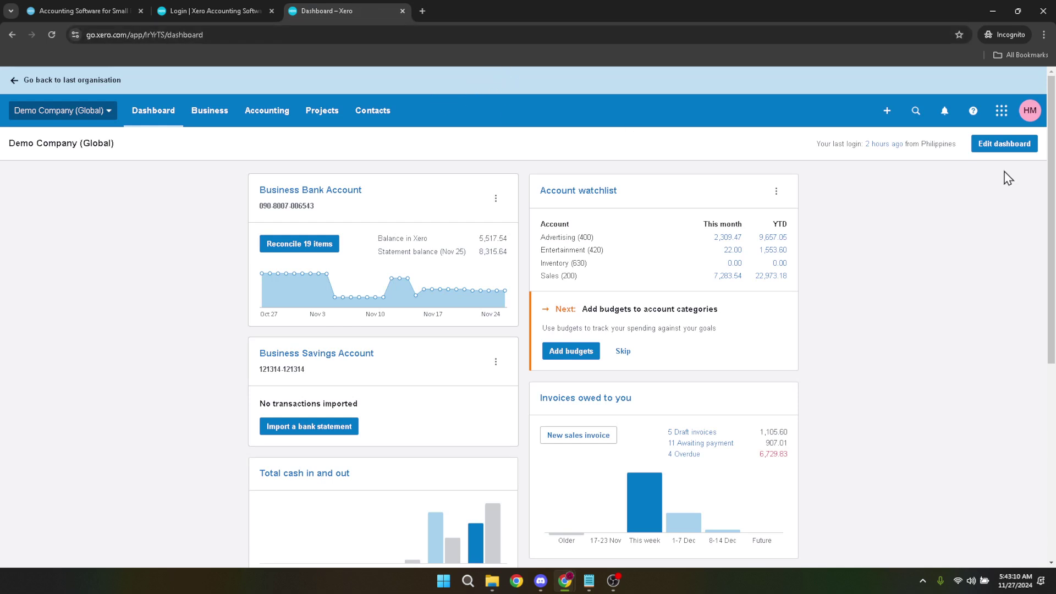
Go through the HM profile menu and Edit profile to Subscriptions, then start adding a subscription.
click(1029, 114)
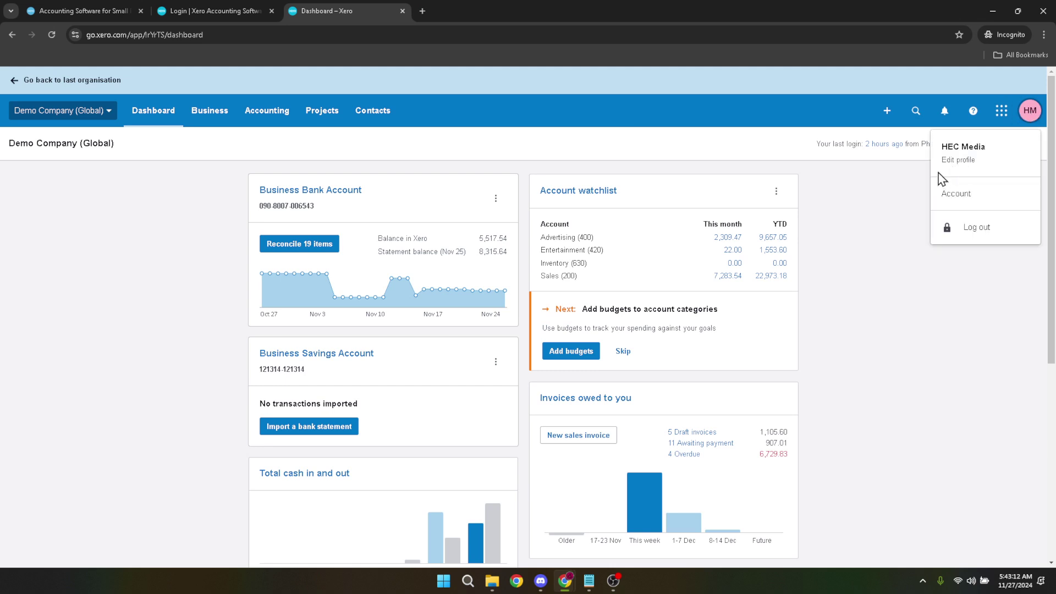
click(961, 163)
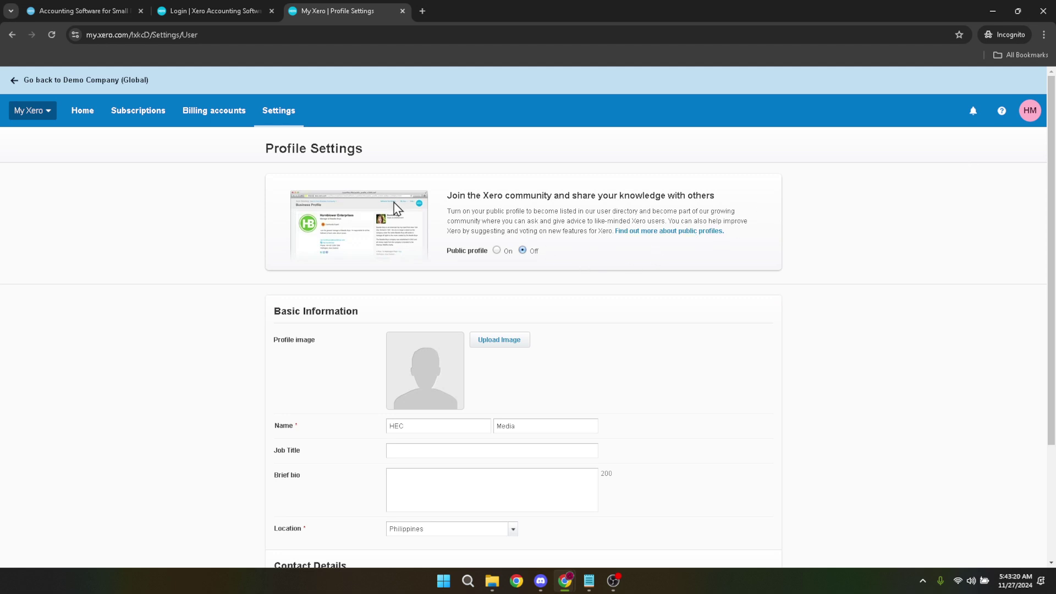
click(148, 122)
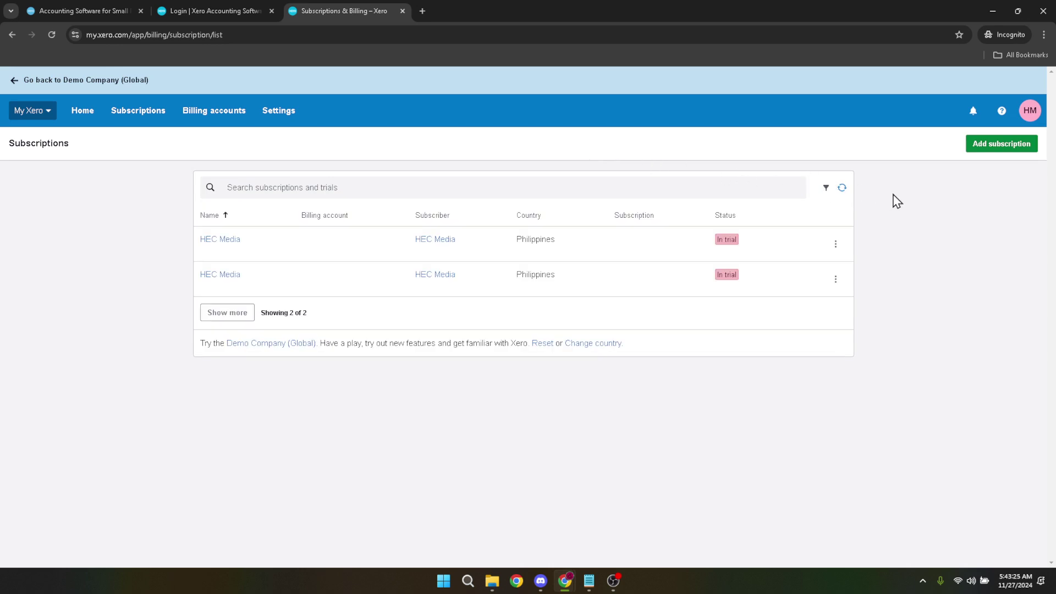
click(1006, 151)
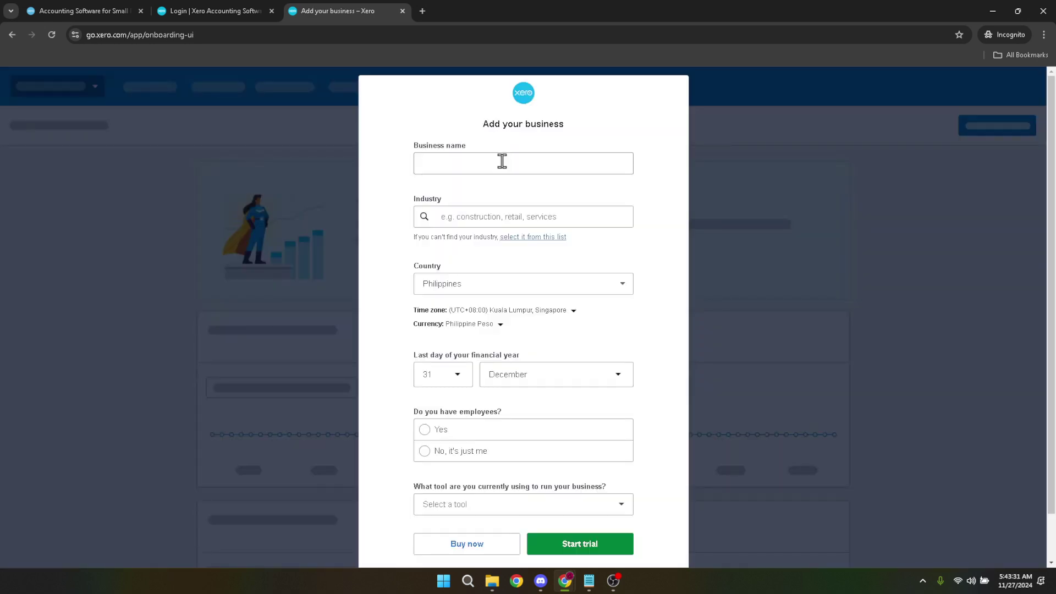
Name the business 'test' and set its industry to Market Research and Statistical Services.
click(501, 163)
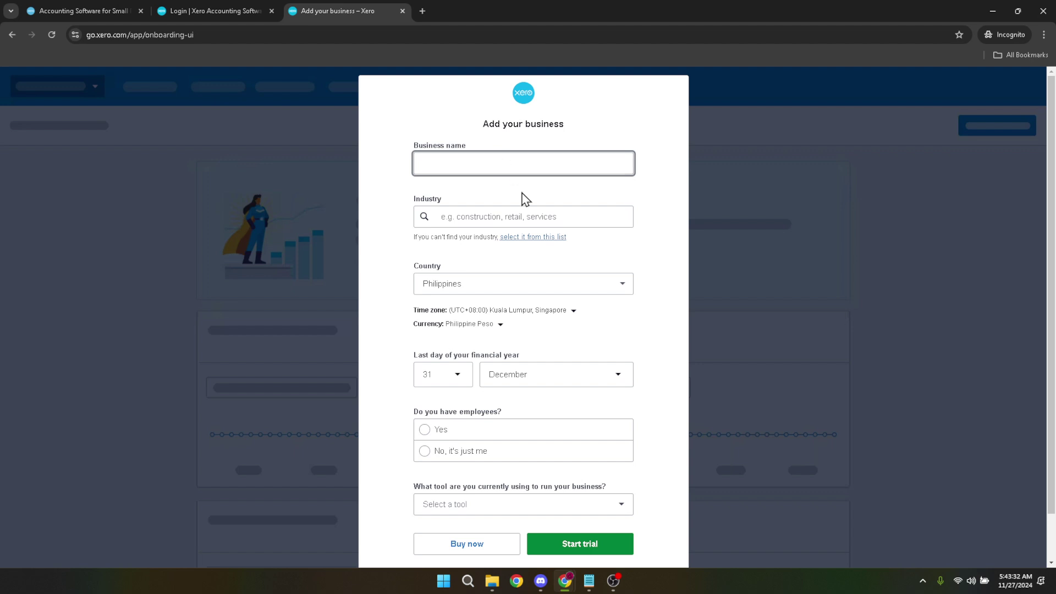
text(test)
click(494, 218)
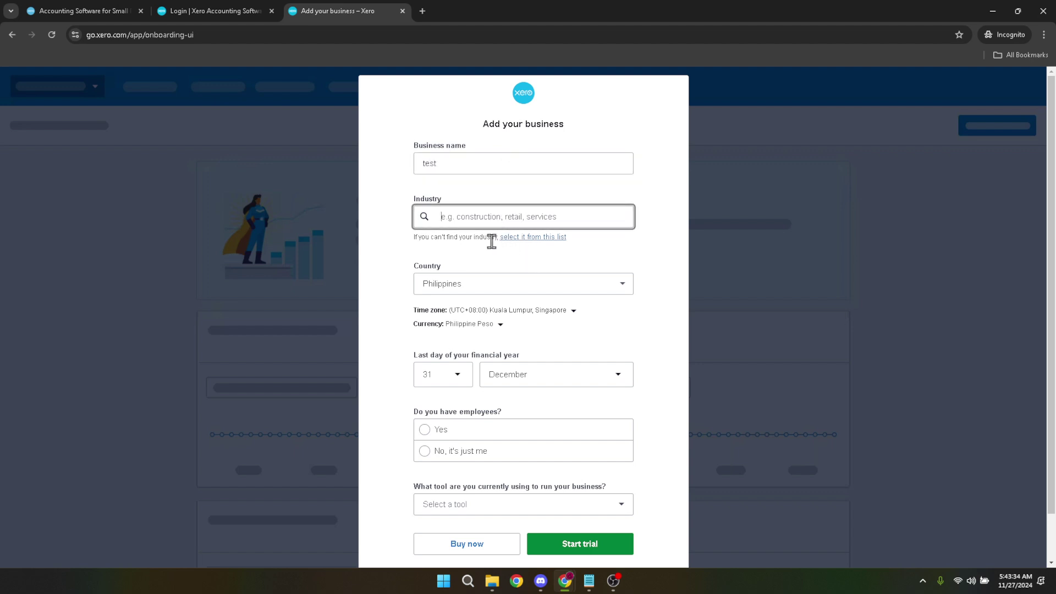
text(markey)
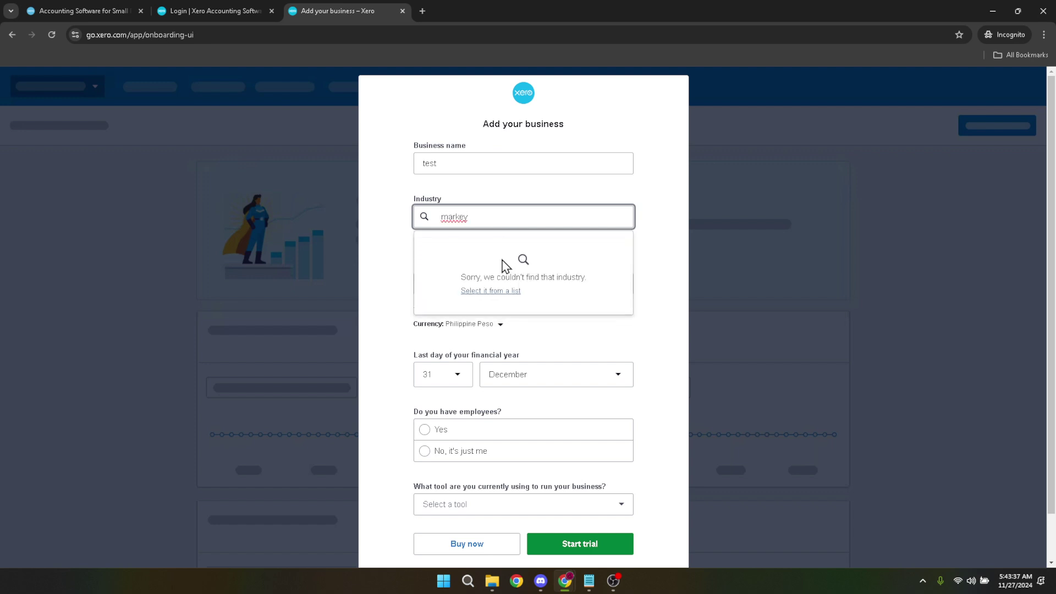
key(BackSpace)
click(495, 250)
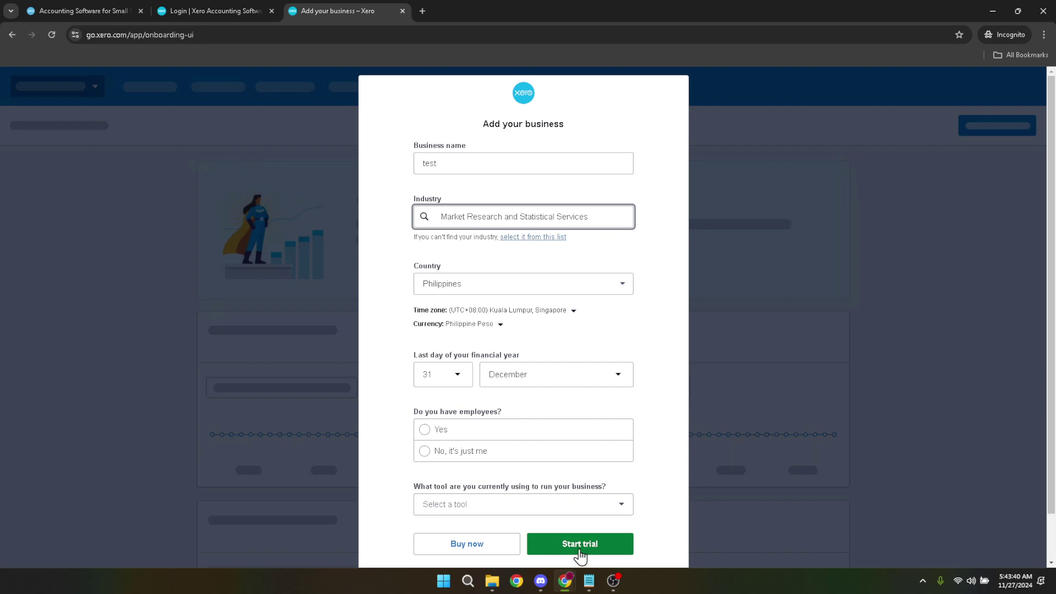
Answer no employees and Spreadsheets as the current tool, then choose Buy now.
click(477, 545)
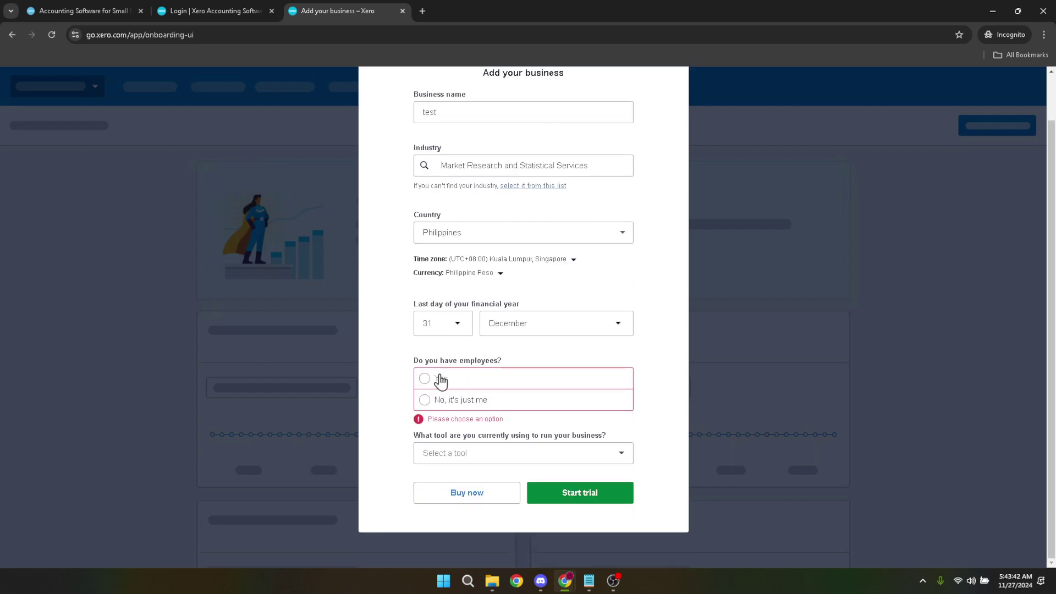
click(426, 400)
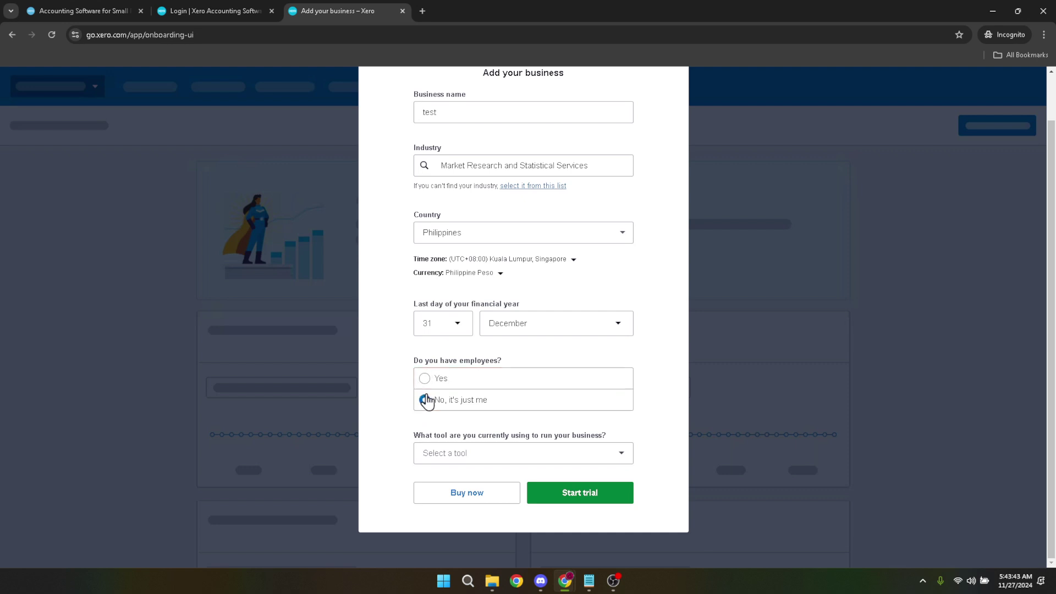
click(455, 456)
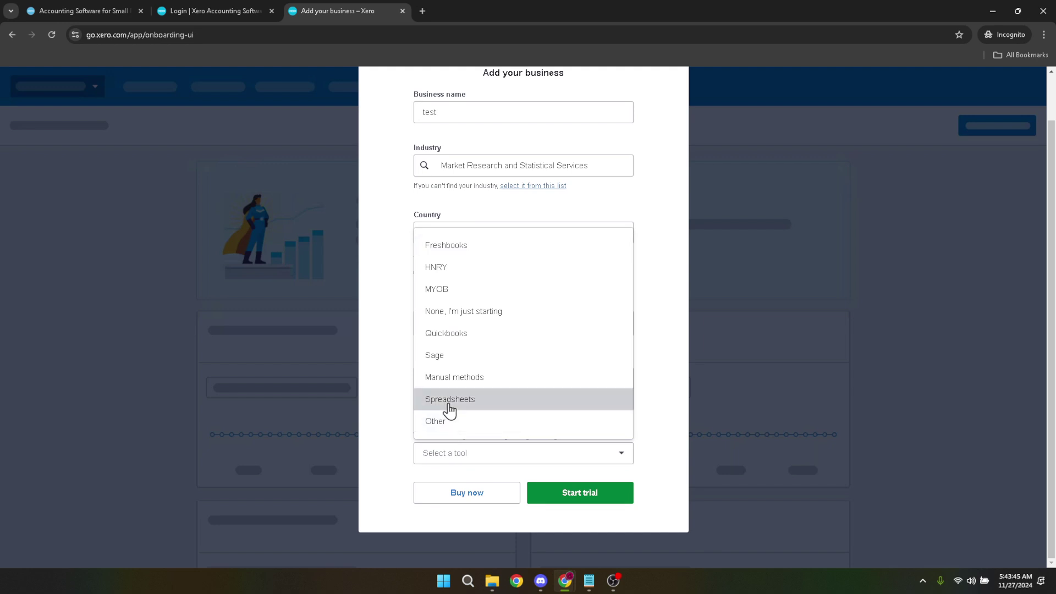
click(448, 405)
click(446, 493)
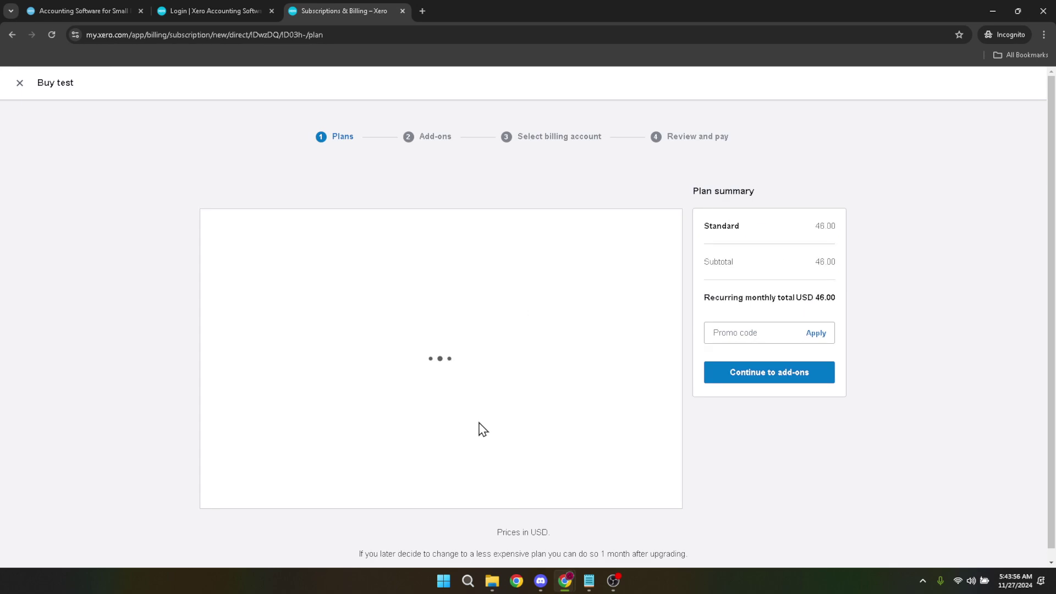
Advance the Premium plan checkout past add-ons and the billing account to Review and pay.
click(748, 378)
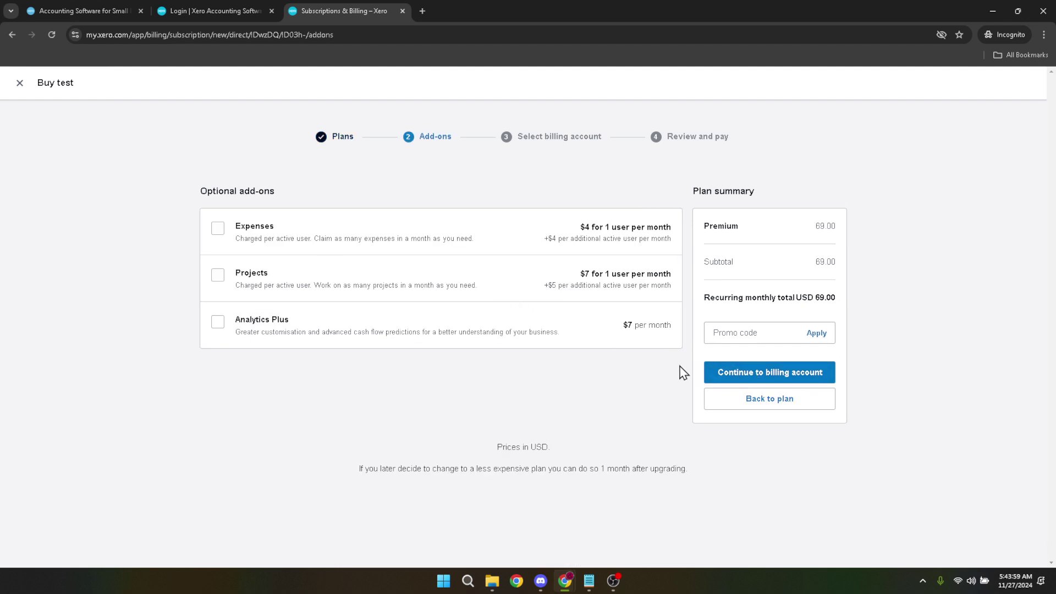
click(756, 378)
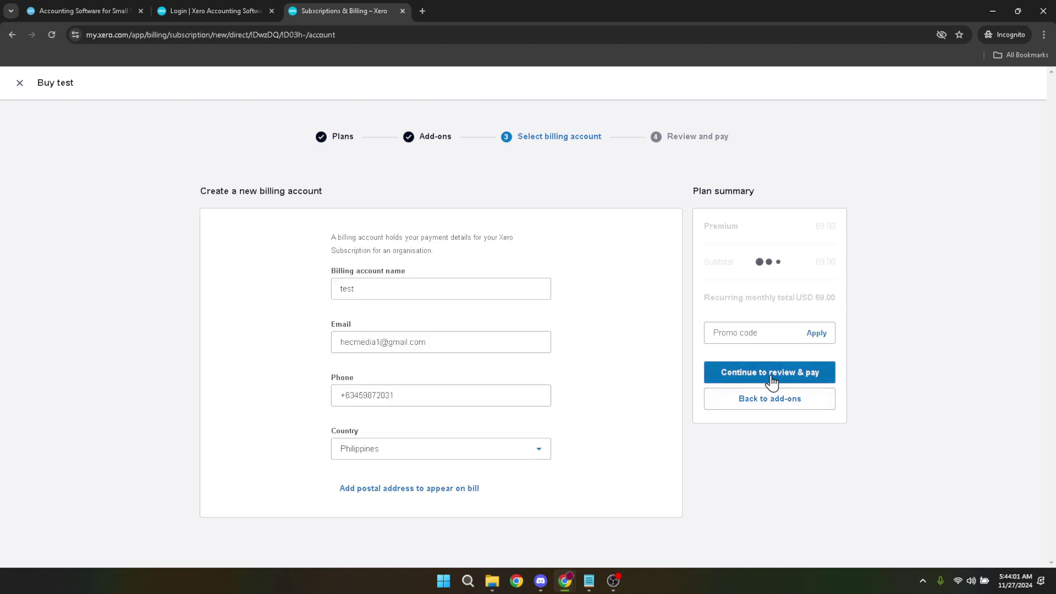
click(770, 379)
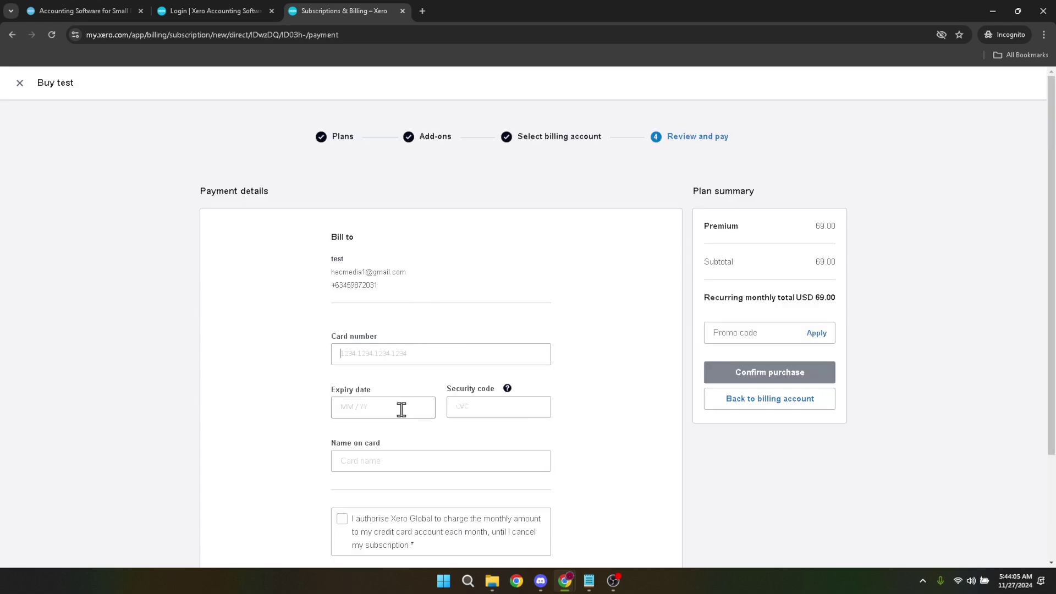
Tick the monthly-charge authorisation and attempt Confirm purchase, which flags the cardholder name incomplete.
scroll(411, 403, down, 2)
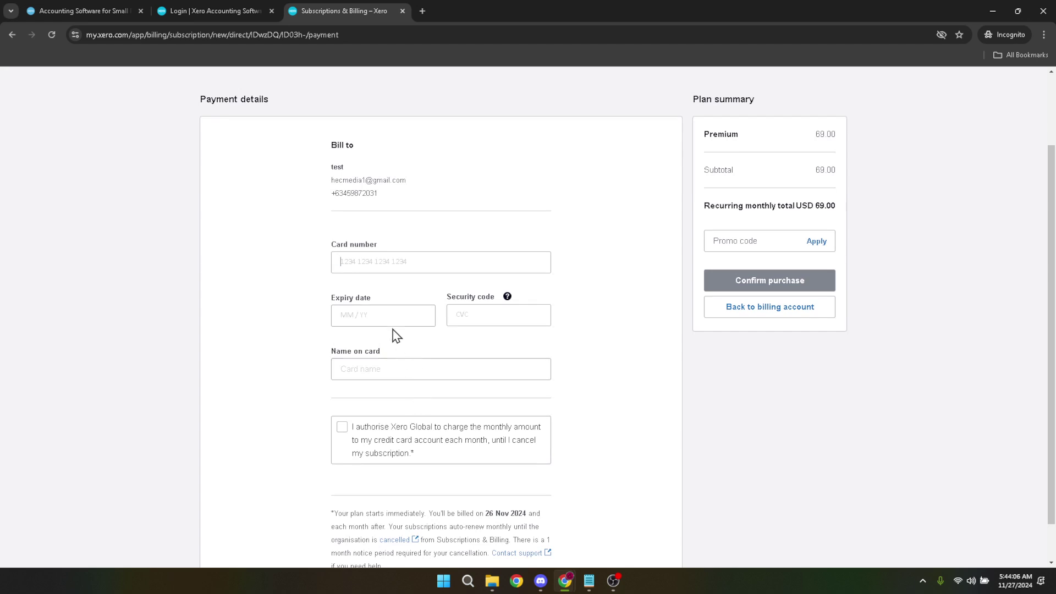
click(428, 370)
click(346, 433)
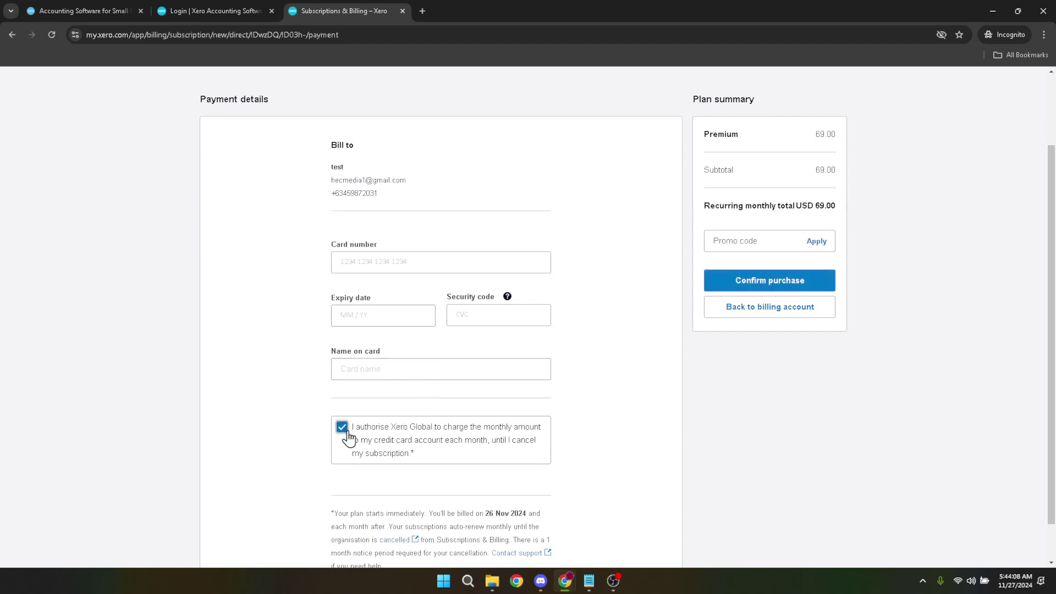
click(666, 436)
scroll(649, 443, down, 1)
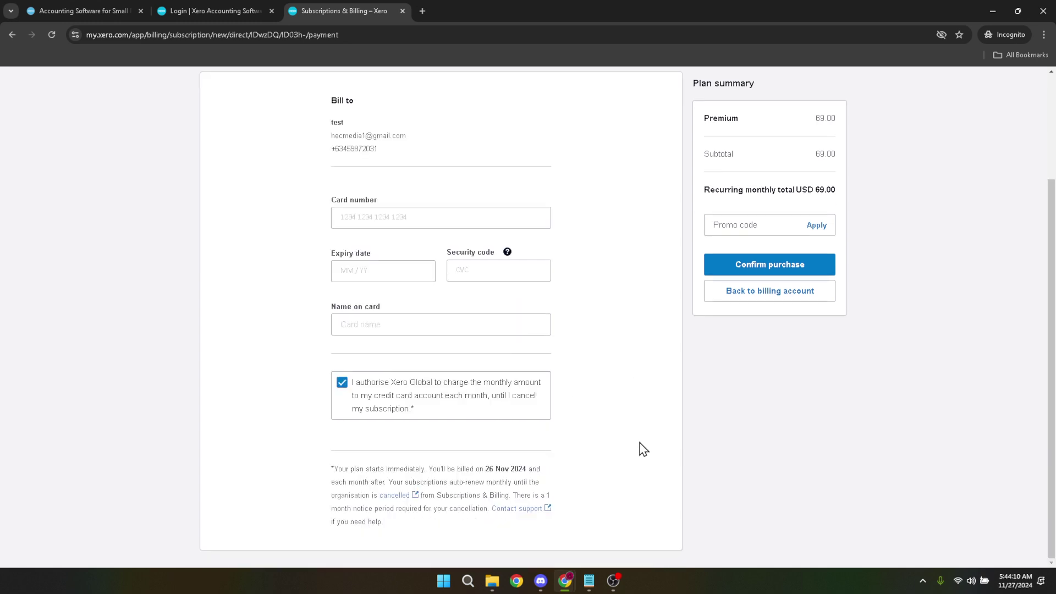
scroll(643, 450, up, 2)
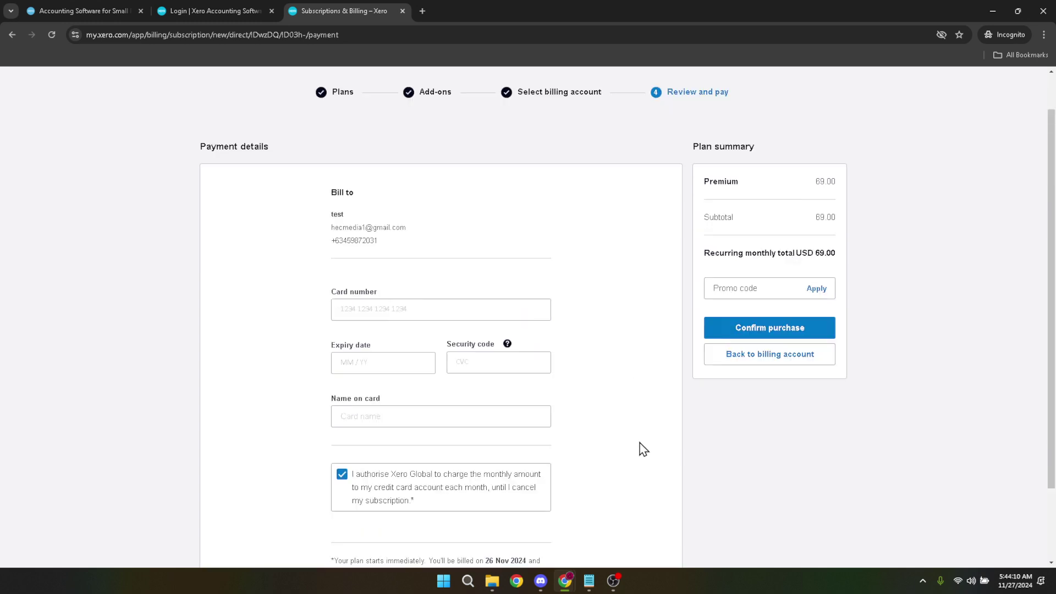
click(769, 330)
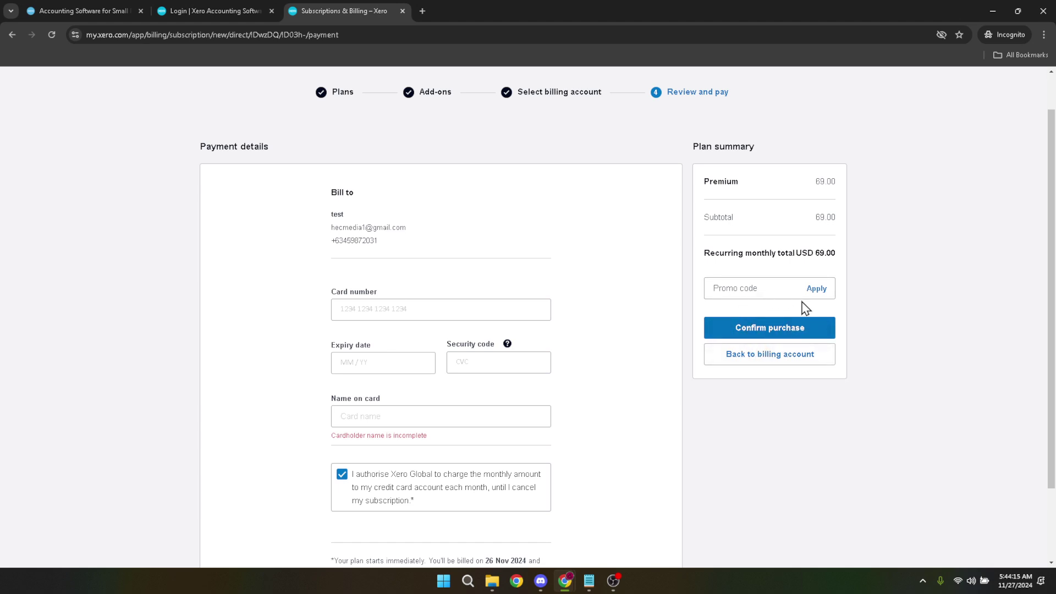
scroll(599, 364, up, 1)
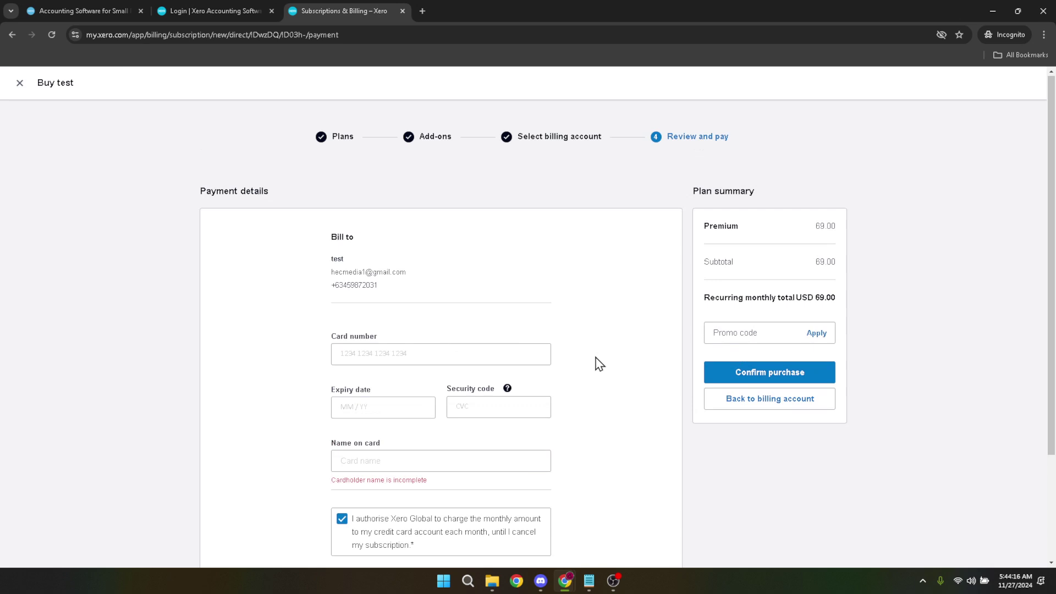